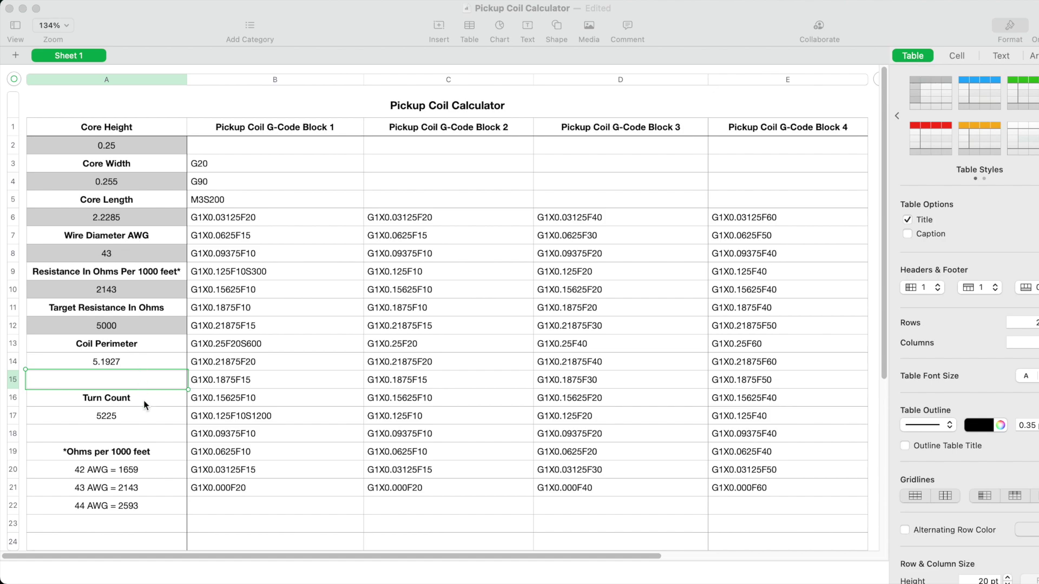
# Step: Examine the Turn Count formula and the first movement formula of G-Code Block 1 together with the Core Height cell it references
pyautogui.click(142, 415)
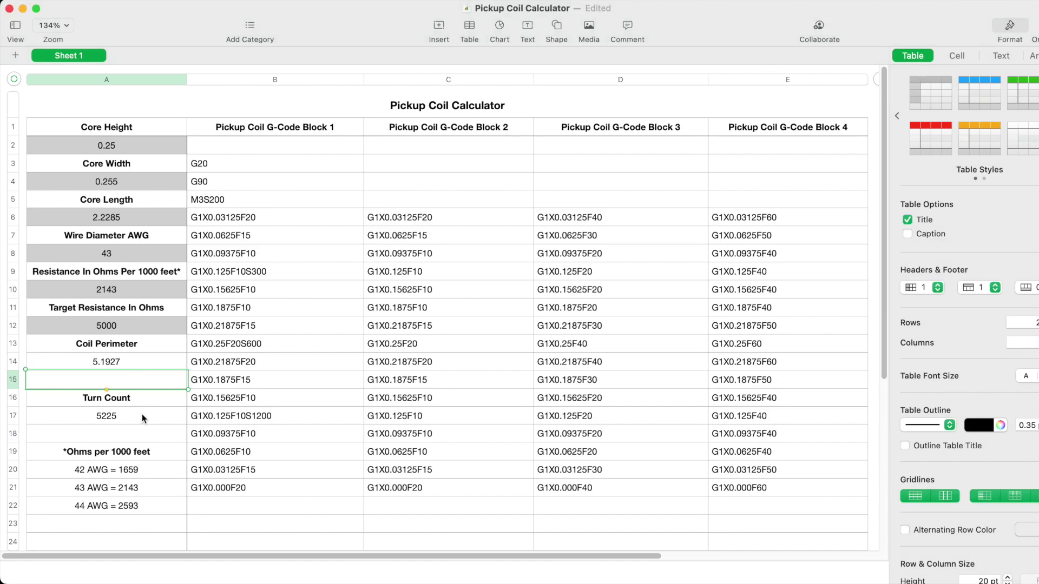
pyautogui.click(142, 415)
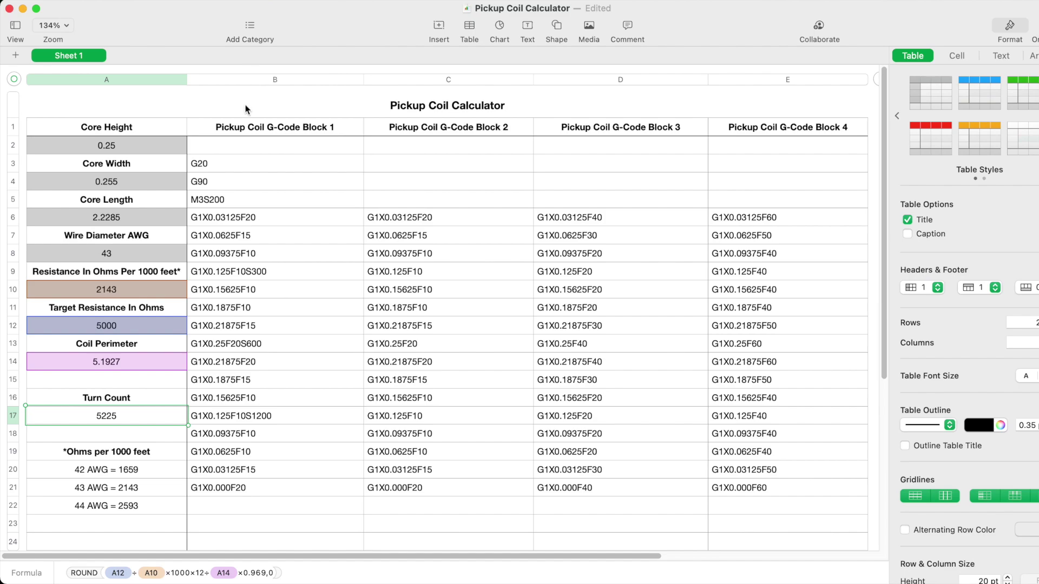
pyautogui.click(251, 80)
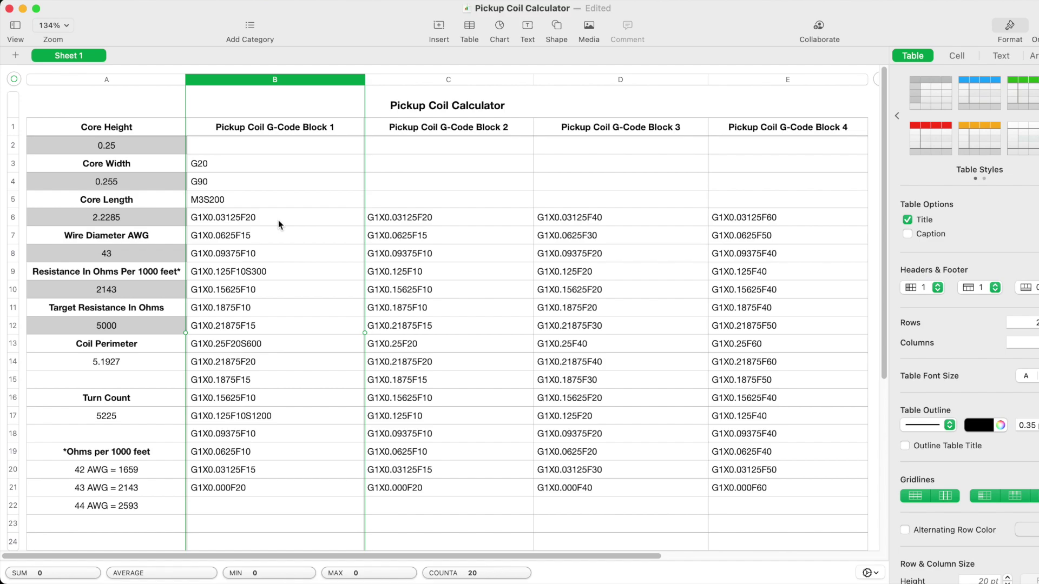
pyautogui.click(216, 222)
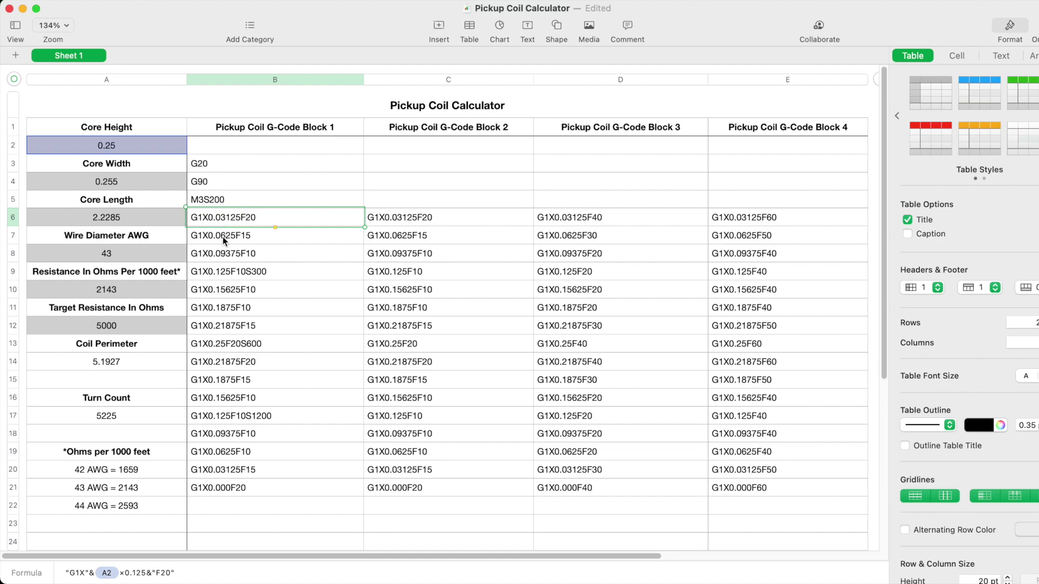
pyautogui.click(114, 148)
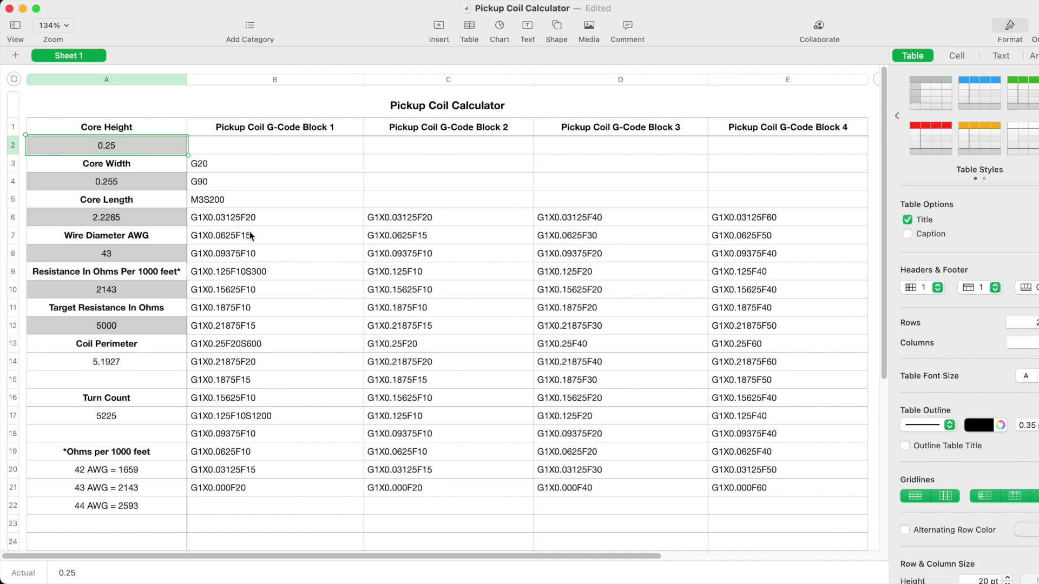
pyautogui.click(228, 216)
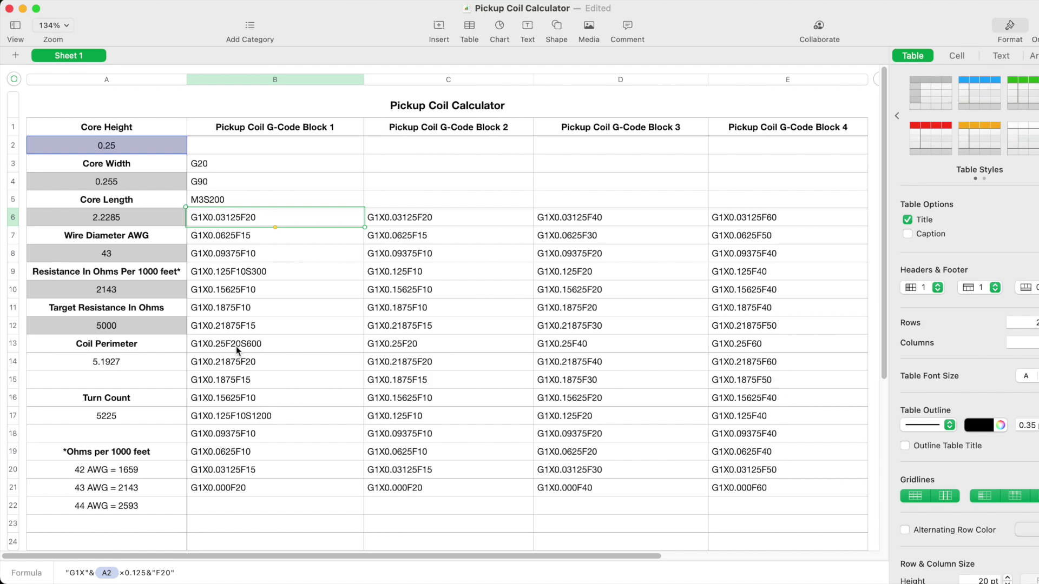
# Step: Examine the Block 1 formulas containing the S300, S600 and S1200 spindle speeds, and review the Turn Count formula again
pyautogui.click(250, 276)
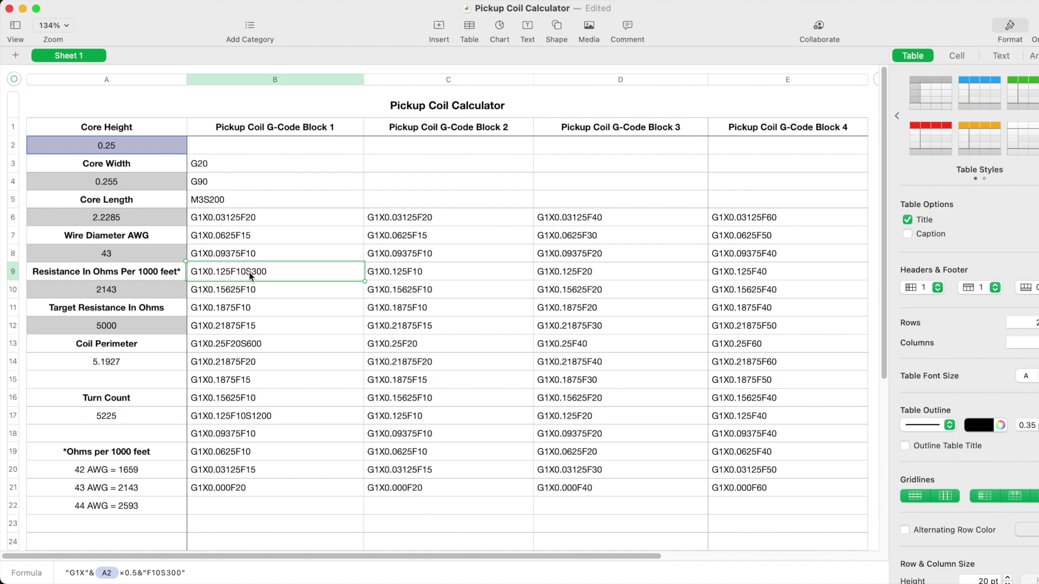
pyautogui.click(248, 343)
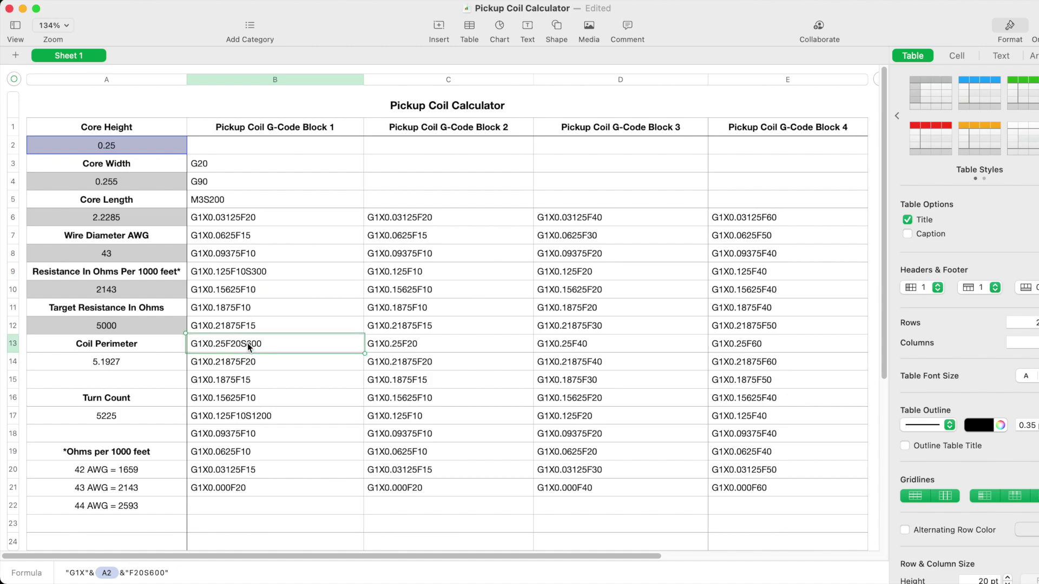
pyautogui.click(272, 418)
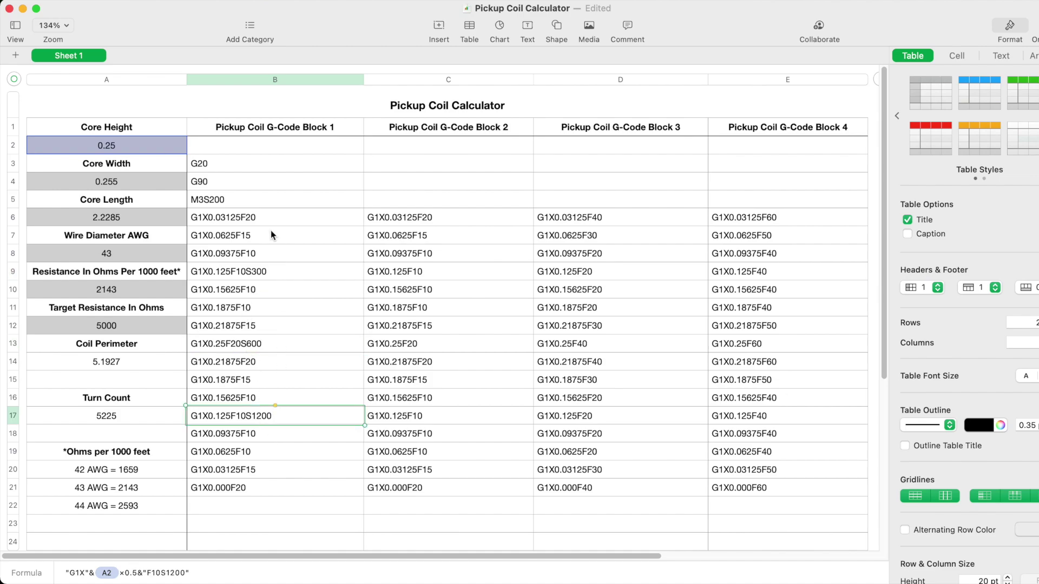
pyautogui.click(268, 270)
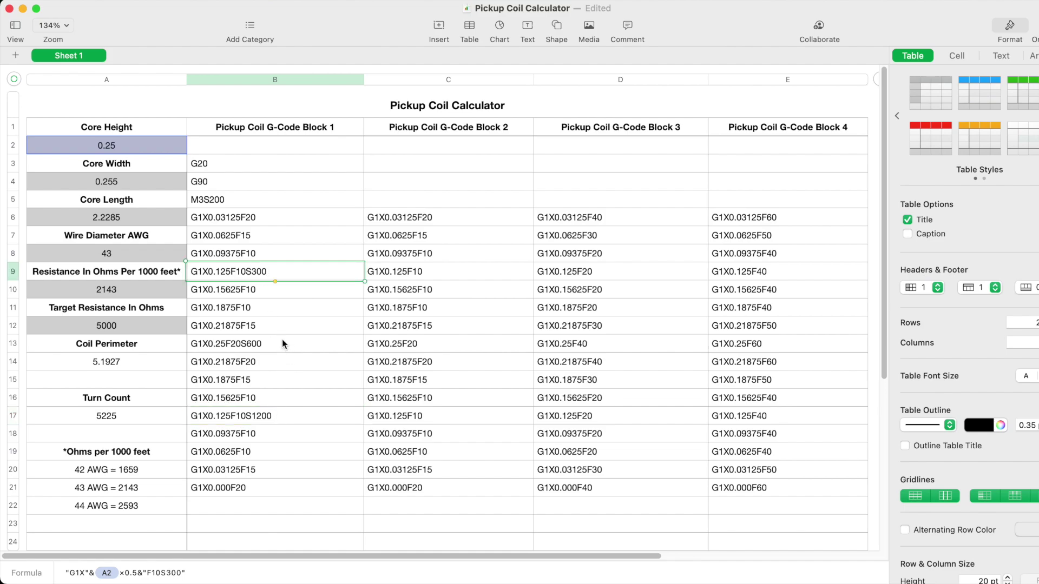
pyautogui.click(225, 412)
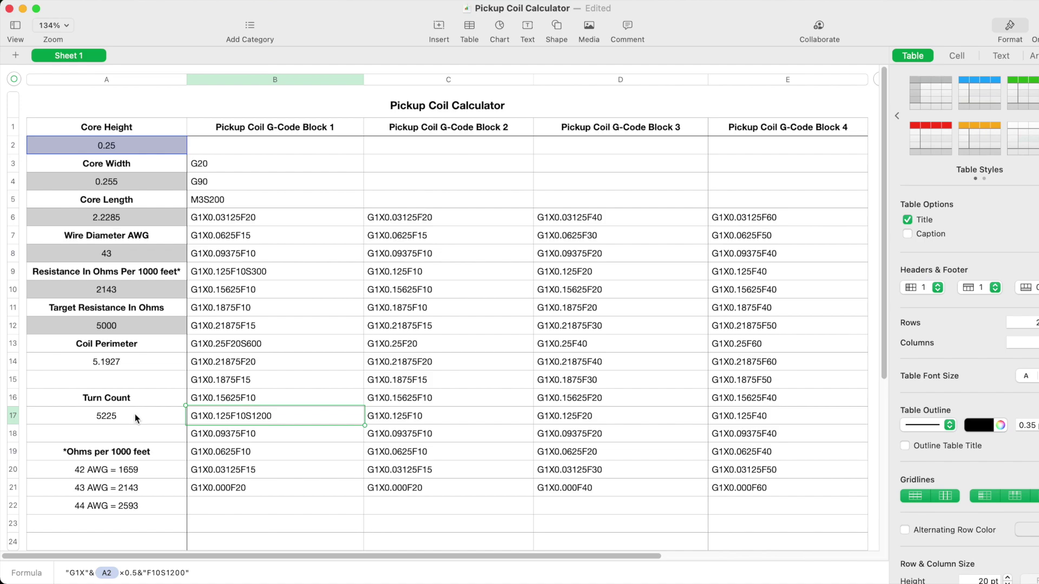
pyautogui.click(135, 417)
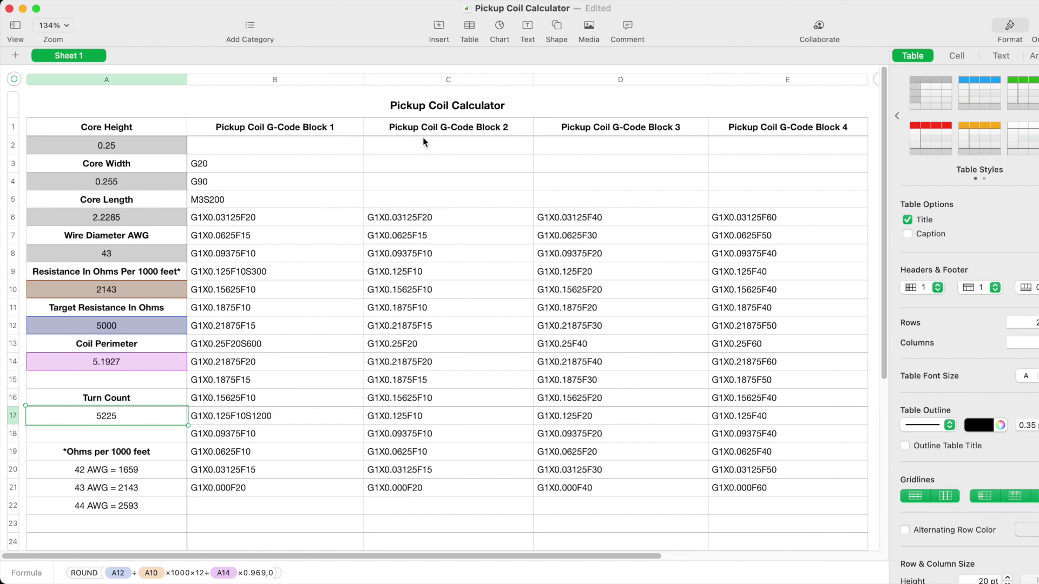
# Step: Review the column headings of Pickup Coil G-Code Blocks 2, 3 and 4
pyautogui.click(476, 128)
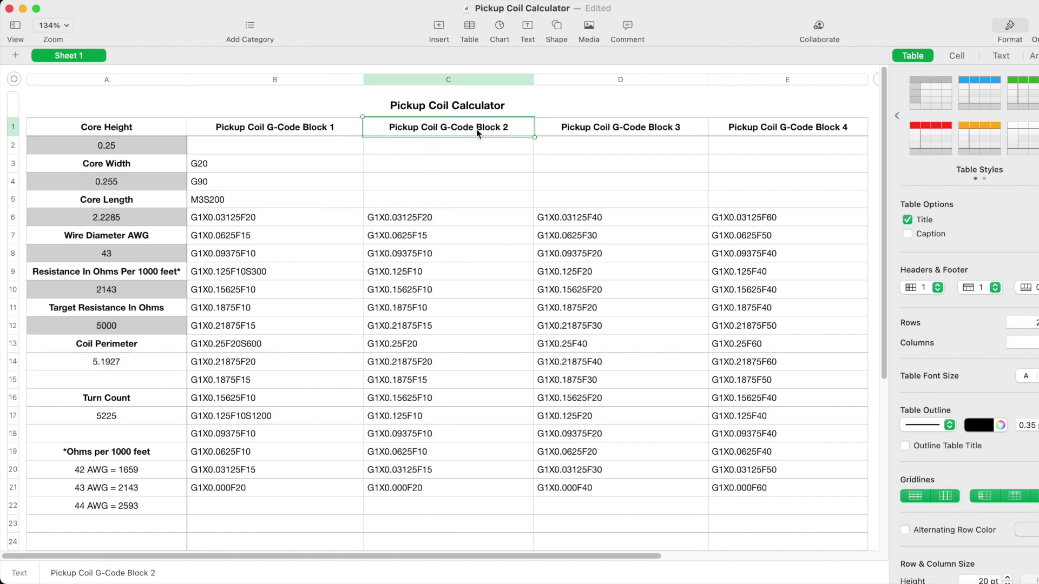
pyautogui.click(632, 130)
pyautogui.click(774, 130)
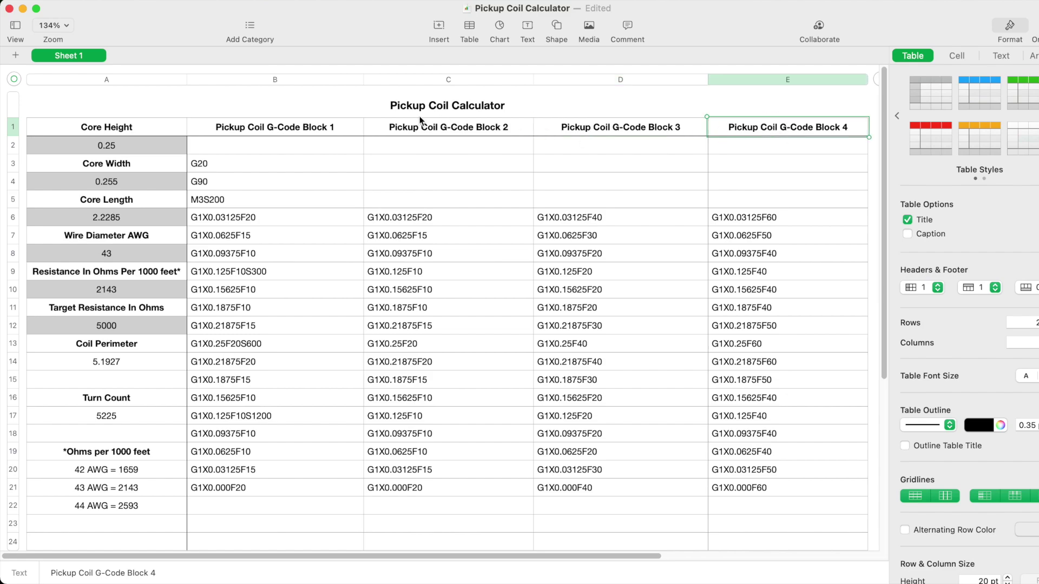
pyautogui.click(433, 130)
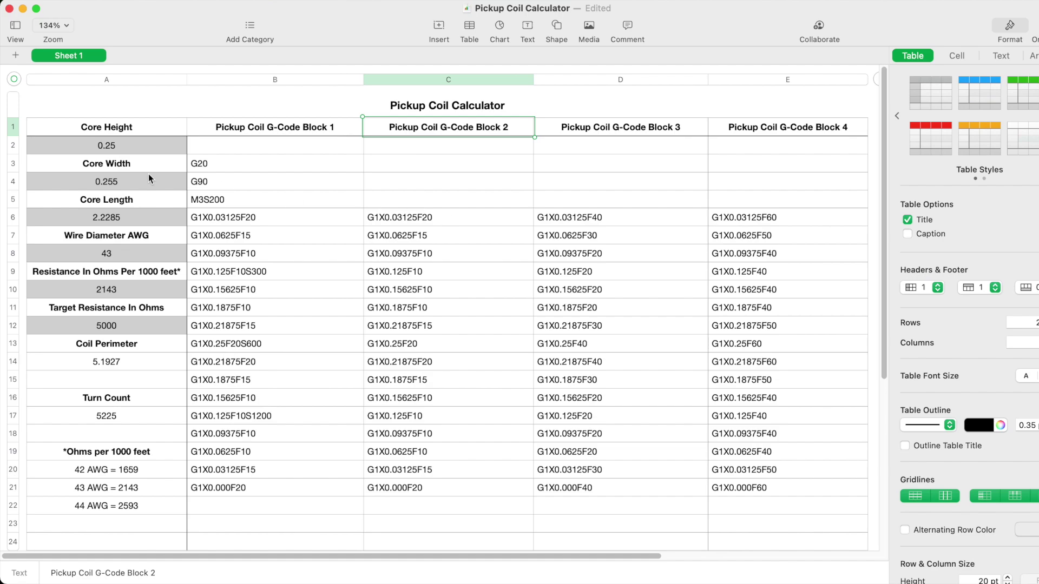
# Step: Inspect the M3S200, G90 and G20 setup codes of Block 1 and its S300 and S1200 speed formulas
pyautogui.click(210, 198)
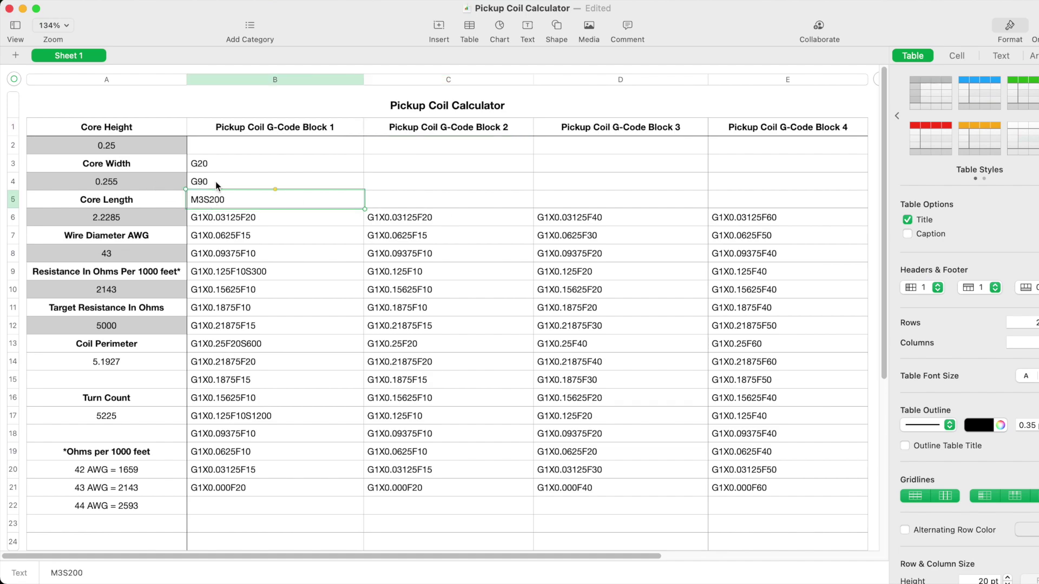
pyautogui.click(216, 180)
pyautogui.click(219, 164)
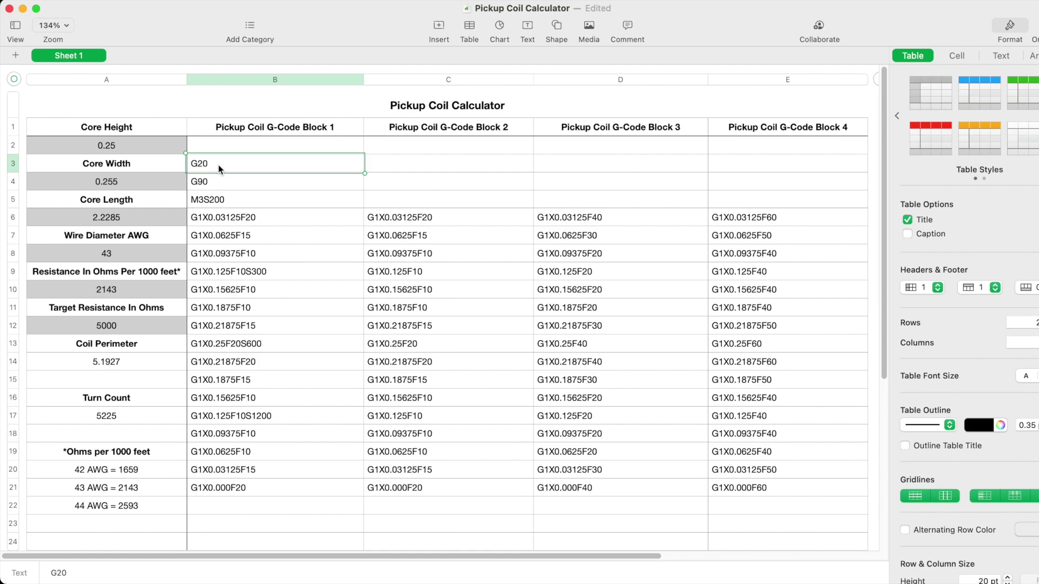
pyautogui.click(276, 274)
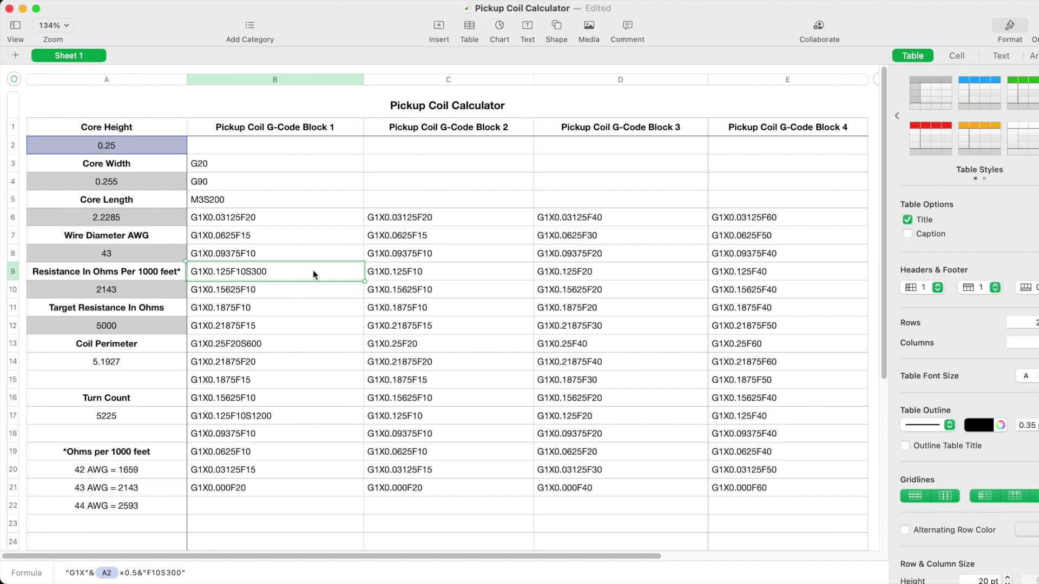
pyautogui.click(287, 420)
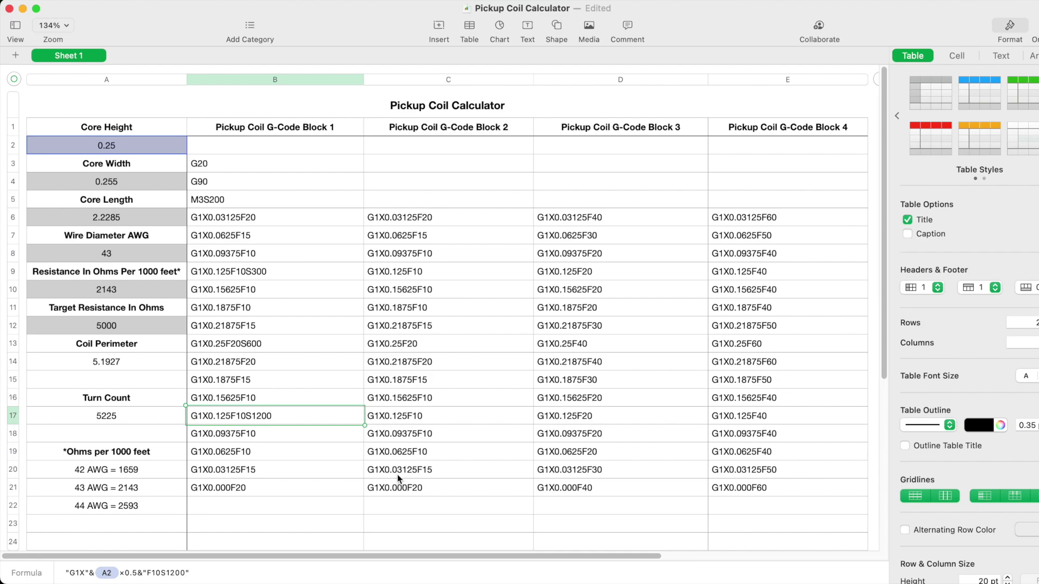
# Step: Check the first three movement formulas of G-Code Block 2 and select the block's full range of codes, C6 to C21
pyautogui.click(407, 219)
pyautogui.click(408, 237)
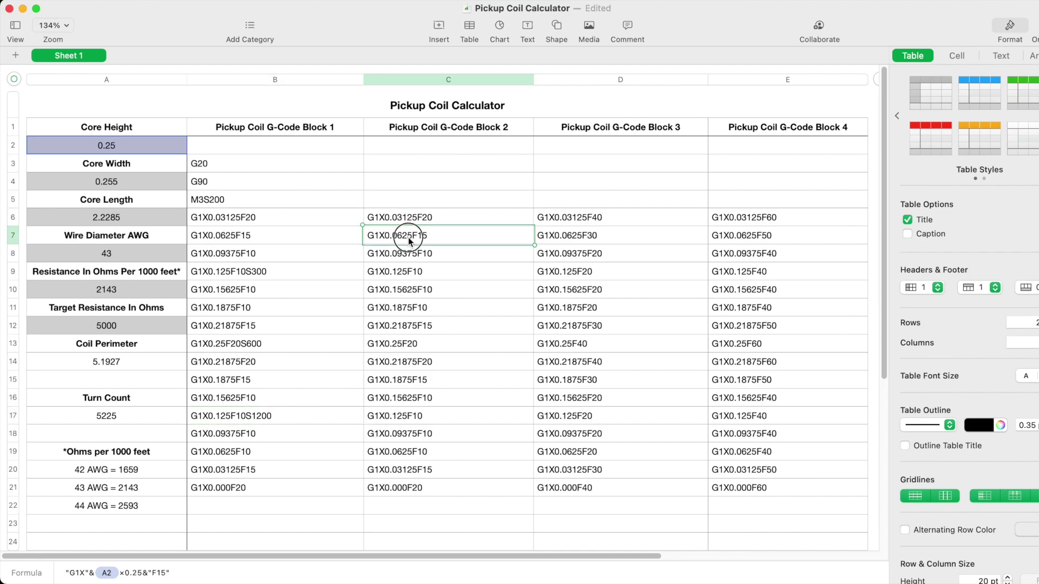
pyautogui.click(409, 258)
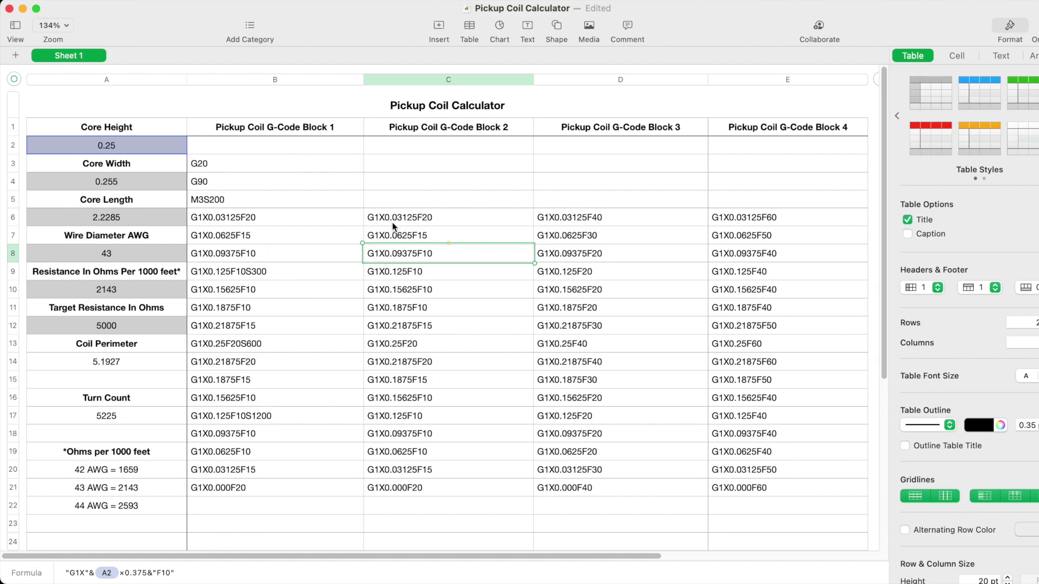
pyautogui.moveTo(404, 216); pyautogui.dragTo(431, 480)
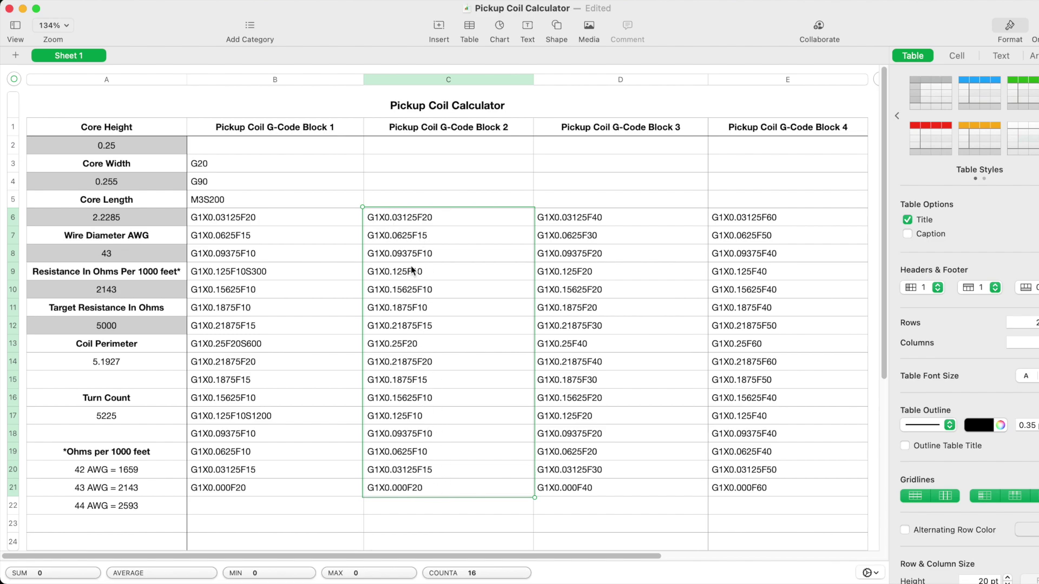
pyautogui.click(231, 514)
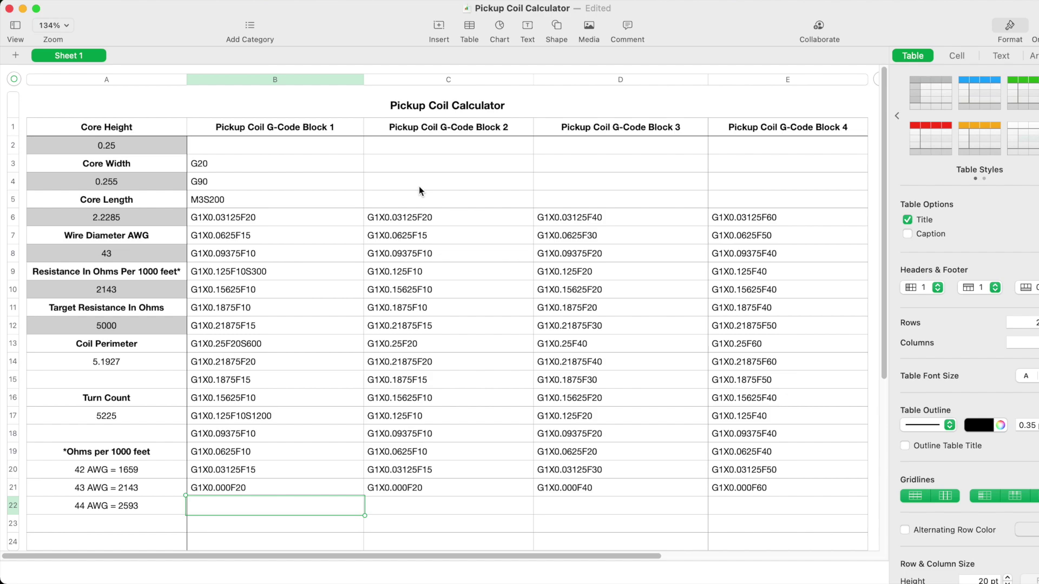
pyautogui.moveTo(444, 219); pyautogui.dragTo(498, 494)
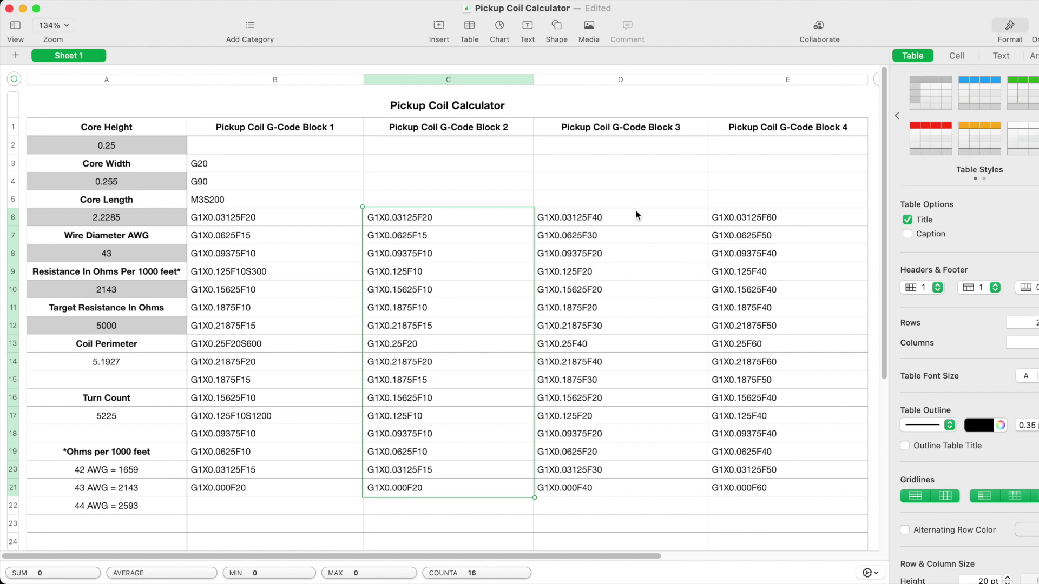
# Step: Compare the codes of G-Code Block 3 and Block 4 by selecting rows 6 to 21 of each column in turn
pyautogui.moveTo(636, 217); pyautogui.dragTo(664, 487)
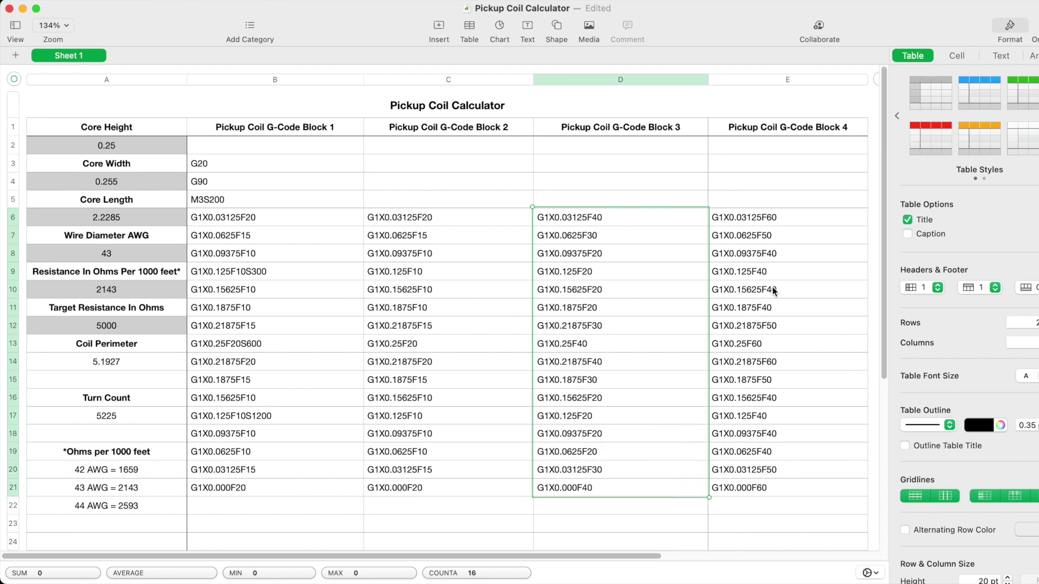
pyautogui.moveTo(817, 219); pyautogui.dragTo(865, 503)
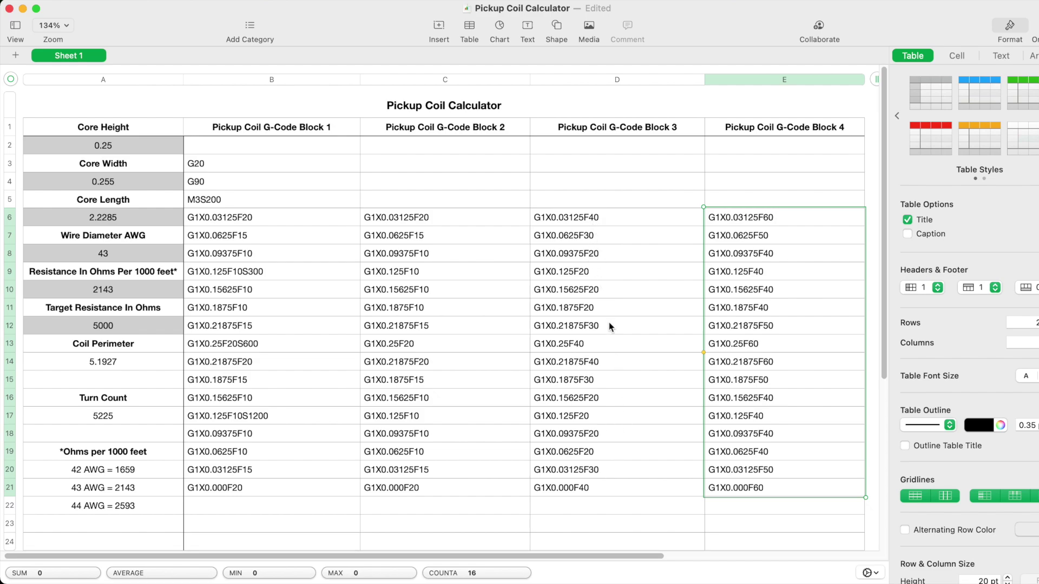
pyautogui.moveTo(605, 219); pyautogui.dragTo(645, 487)
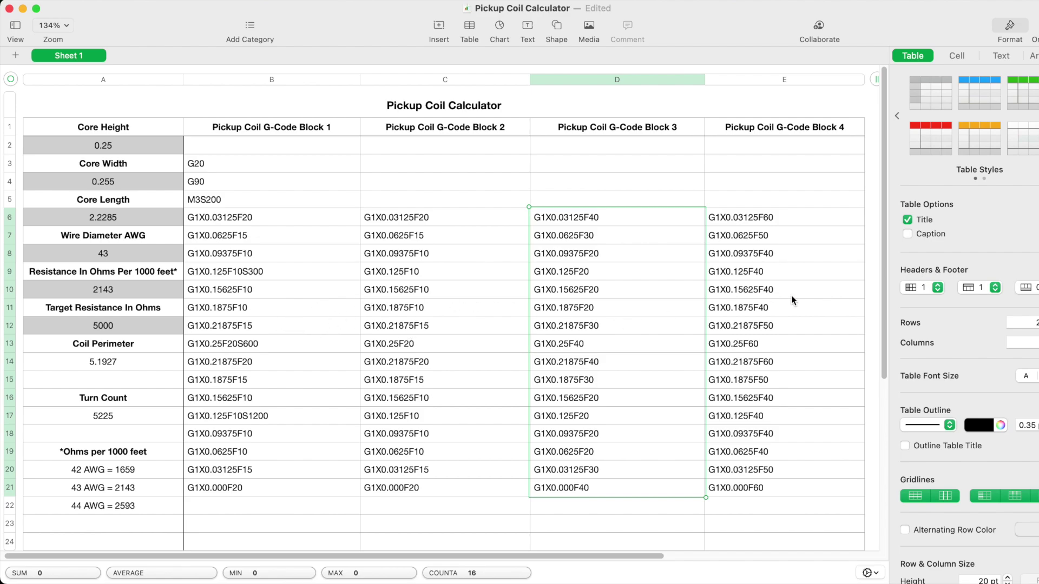
pyautogui.moveTo(804, 214); pyautogui.dragTo(805, 486)
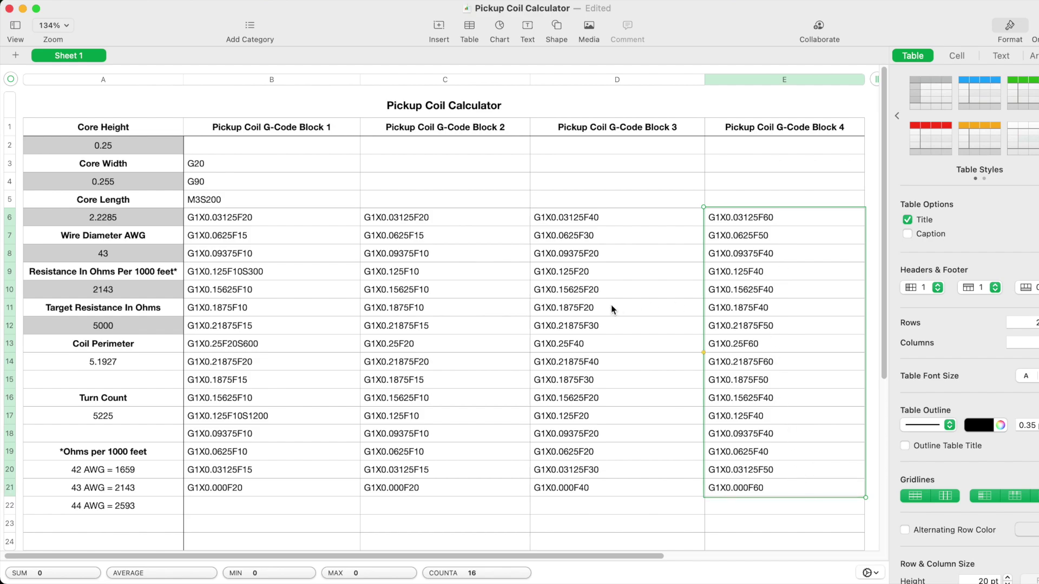
pyautogui.moveTo(634, 213); pyautogui.dragTo(650, 484)
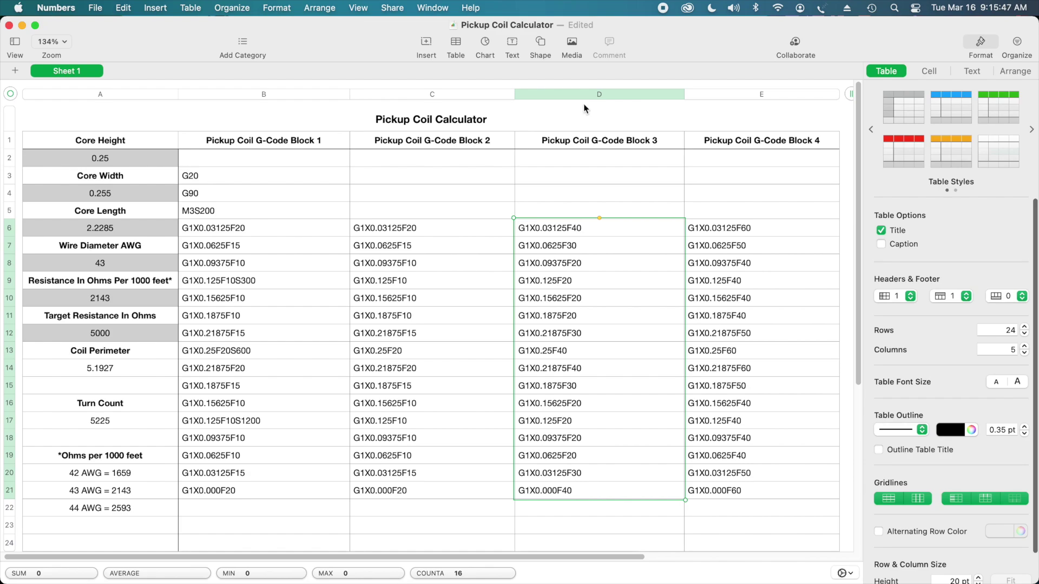
# Step: Hide Numbers and run the Pickup Coil G-Code Builder application from the Pickup Winding G-Code folder in Finder
pyautogui.click(68, 7)
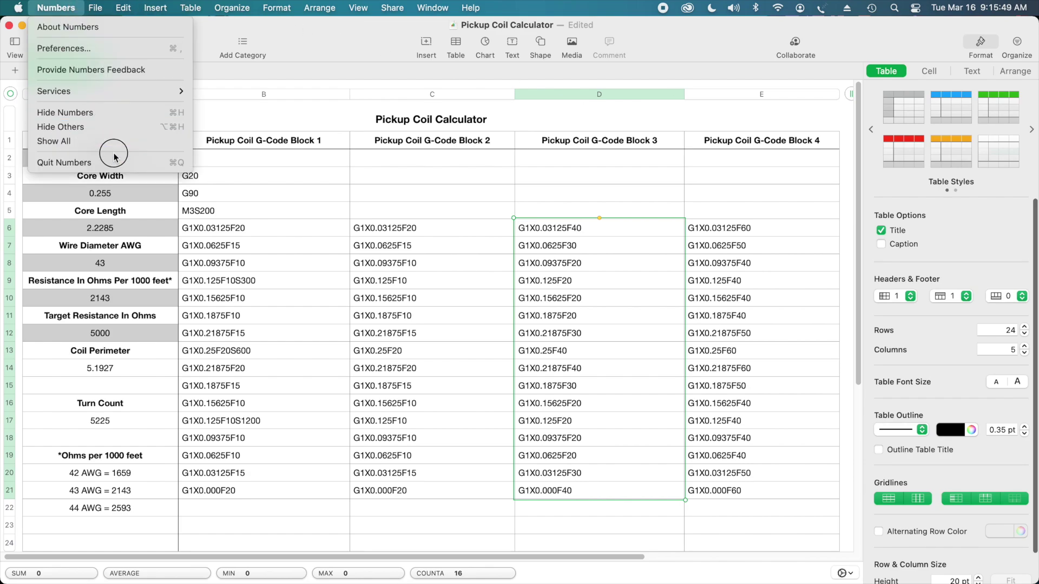
pyautogui.click(115, 113)
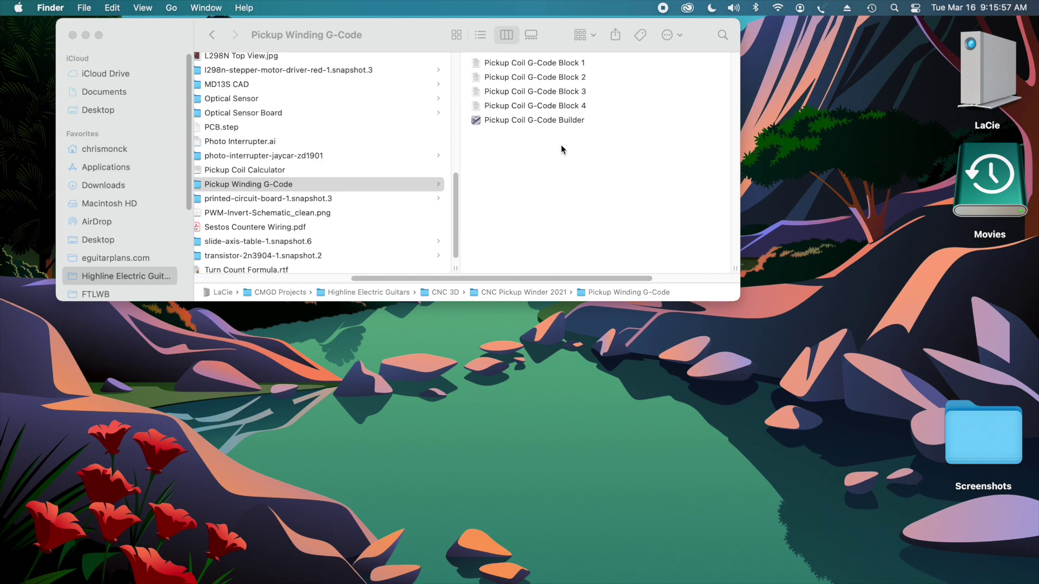
pyautogui.click(478, 121)
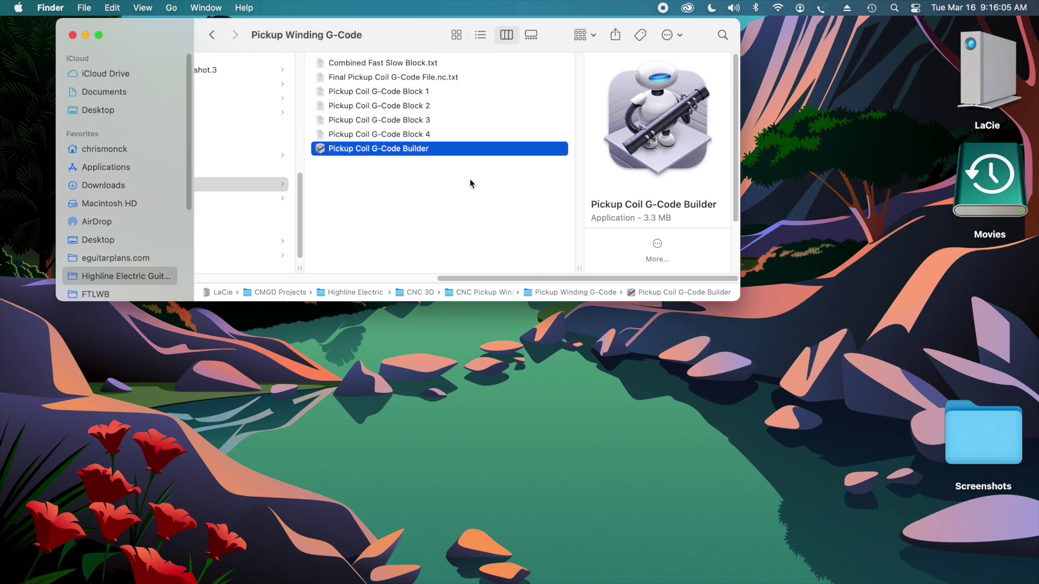
# Step: Rename the final G-code text file to "Pickup Coil G-Code File.nc" prefixed with "Final", removing its .txt extension
pyautogui.click(444, 77)
pyautogui.click(449, 80)
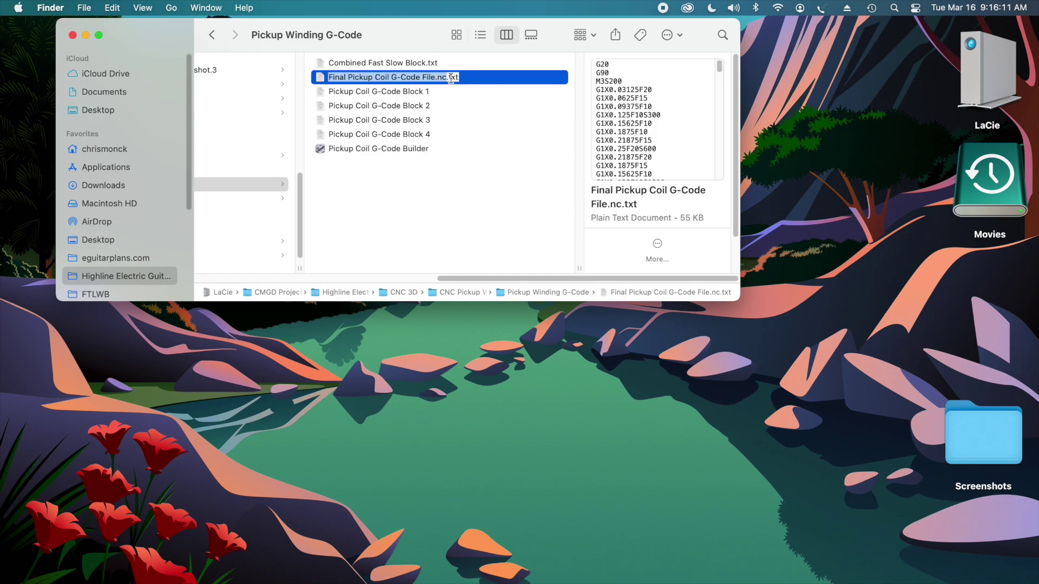
pyautogui.click(458, 77)
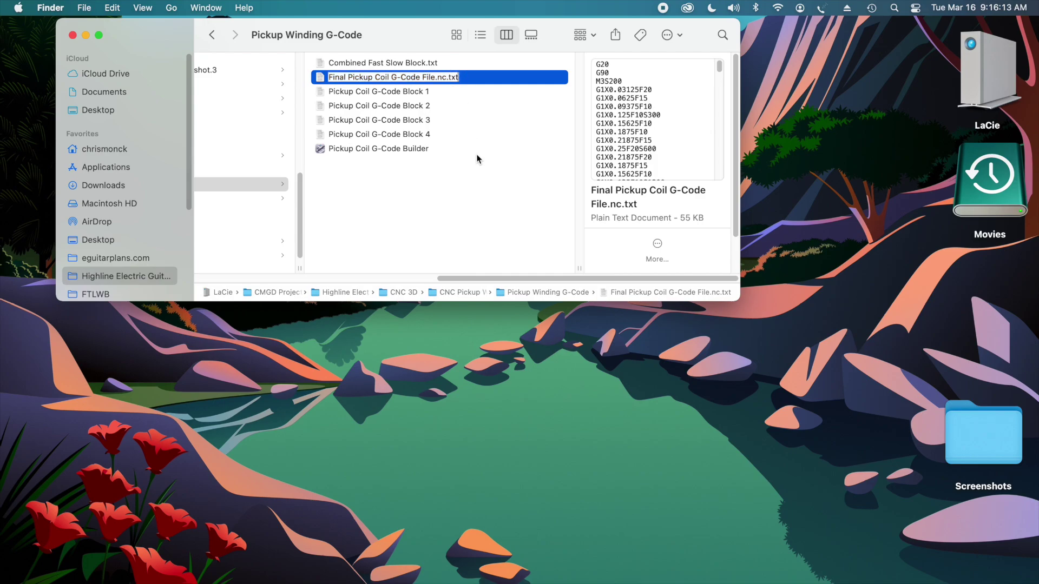
pyautogui.press('BackSpace')
pyautogui.press('BackSpace')
pyautogui.press('BackSpace')
pyautogui.press('BackSpace')
pyautogui.press('Return')
pyautogui.click(559, 261)
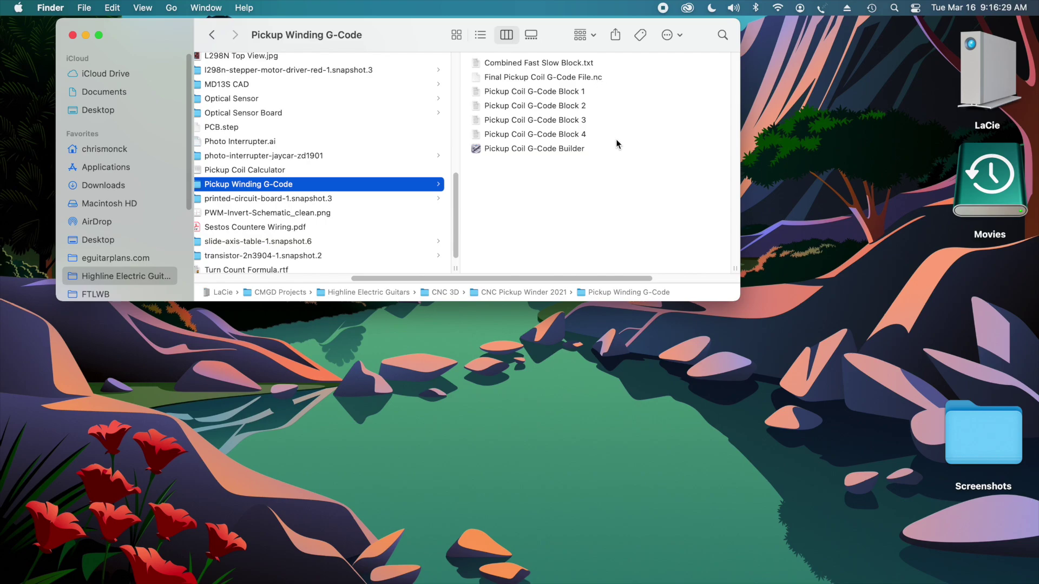
# Step: Open Final Pickup Coil G-Code File.nc in TextEdit, look through its movement and feed-rate codes, and close the file
pyautogui.click(521, 77)
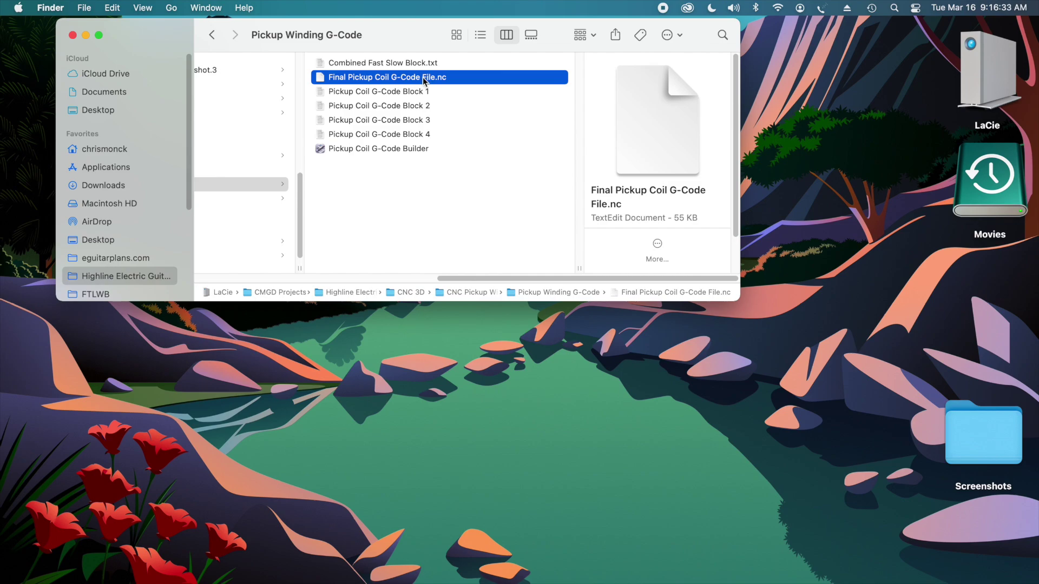
pyautogui.moveTo(425, 80); pyautogui.dragTo(558, 567)
pyautogui.moveTo(555, 68); pyautogui.dragTo(556, 147)
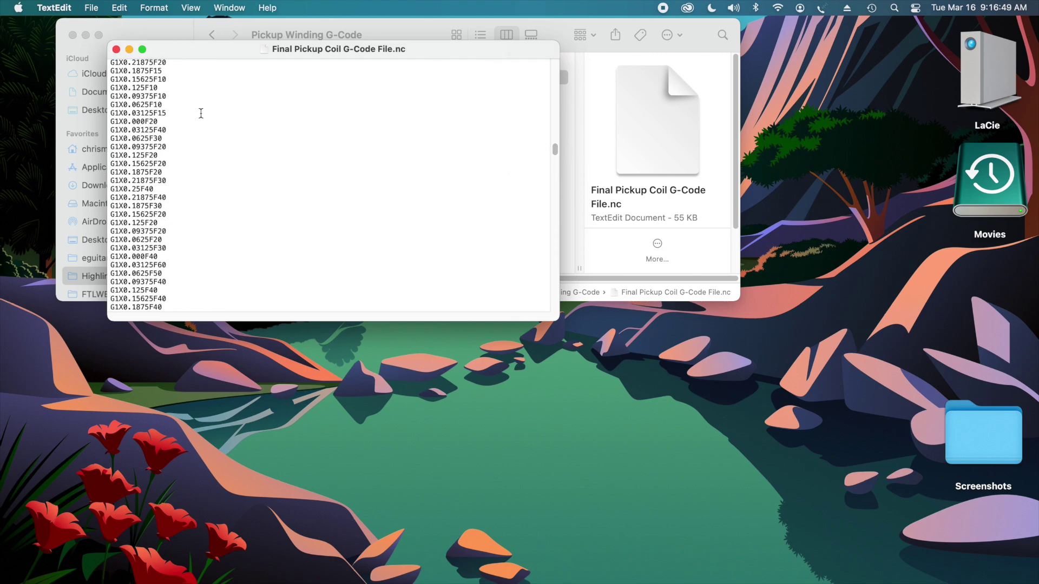
pyautogui.click(115, 49)
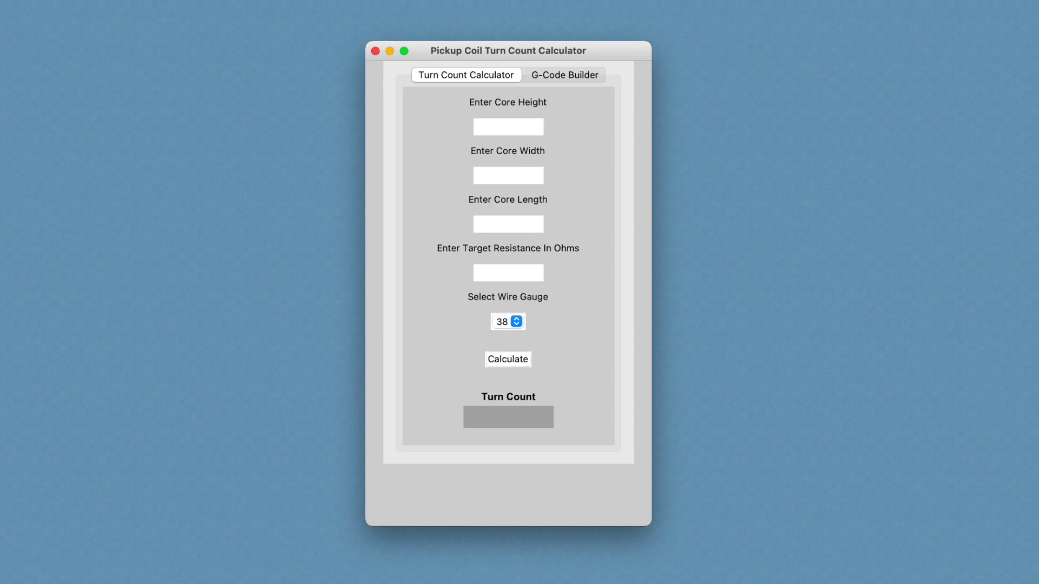
# Step: In the Pickup Coil Turn Count Calculator app, set the core height to .25, core width to .25 and core length to 2.2285
pyautogui.moveTo(615, 49)
pyautogui.mouseDown()
pyautogui.moveTo(568, 4)
pyautogui.moveTo(601, 71)
pyautogui.moveTo(590, 62)
pyautogui.moveTo(606, 61)
pyautogui.mouseUp()
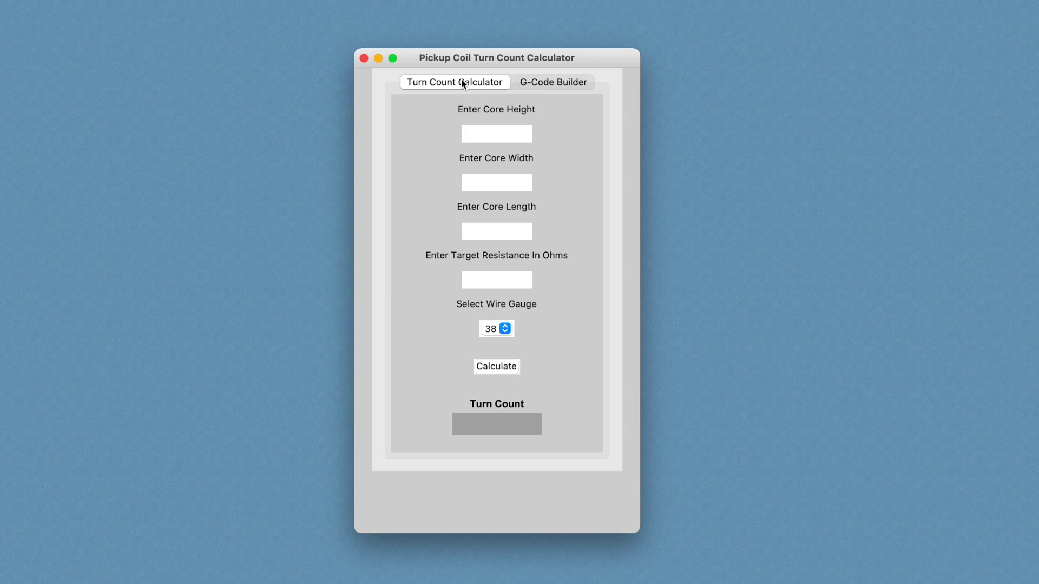
pyautogui.click(534, 85)
pyautogui.click(452, 83)
pyautogui.write('.25')
pyautogui.press('Tab')
pyautogui.write('.25')
pyautogui.press('Tab')
pyautogui.write('2.2')
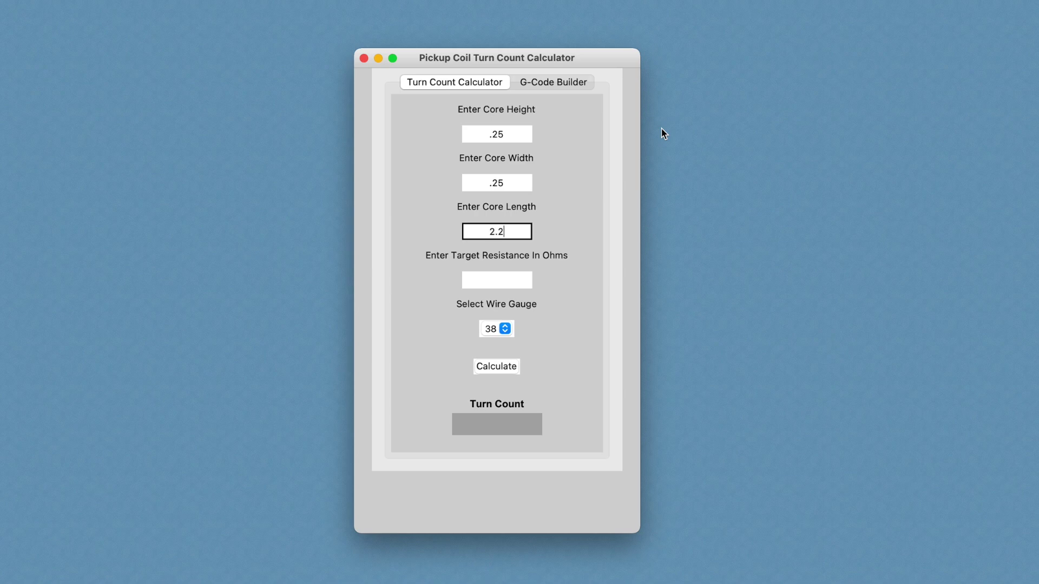
pyautogui.write('285')
pyautogui.press('Tab')
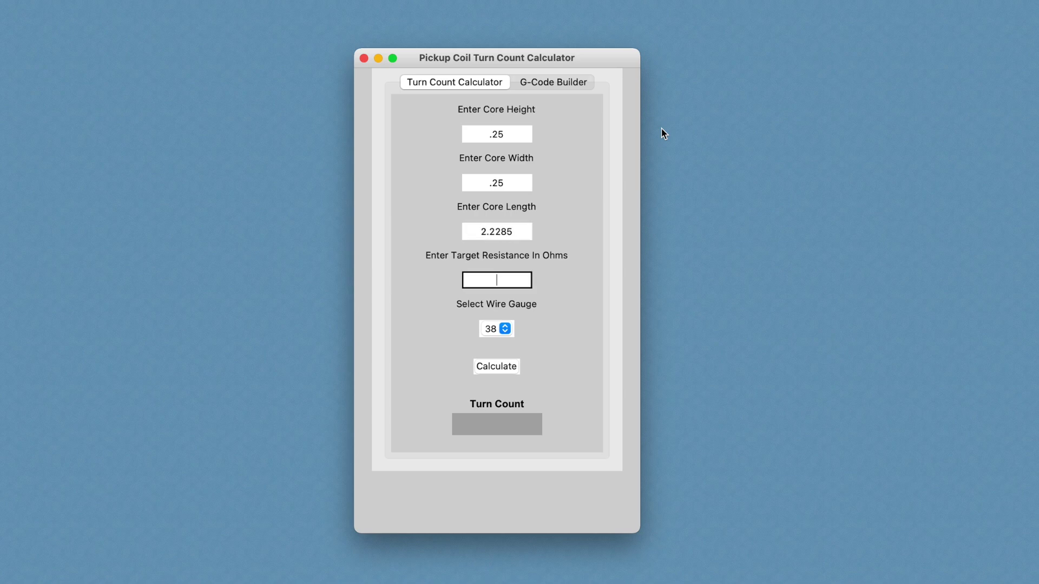
# Step: Set the target resistance to 5000 ohms, choose wire gauge 43 and calculate the turn count
pyautogui.write('5000')
pyautogui.click(499, 333)
pyautogui.click(497, 425)
pyautogui.click(493, 366)
# Step: Examine the G-Code Builder's motor RPM entry and scatter winding patterns, referring back to the Turn Count Calculator's values and turn count
pyautogui.click(560, 84)
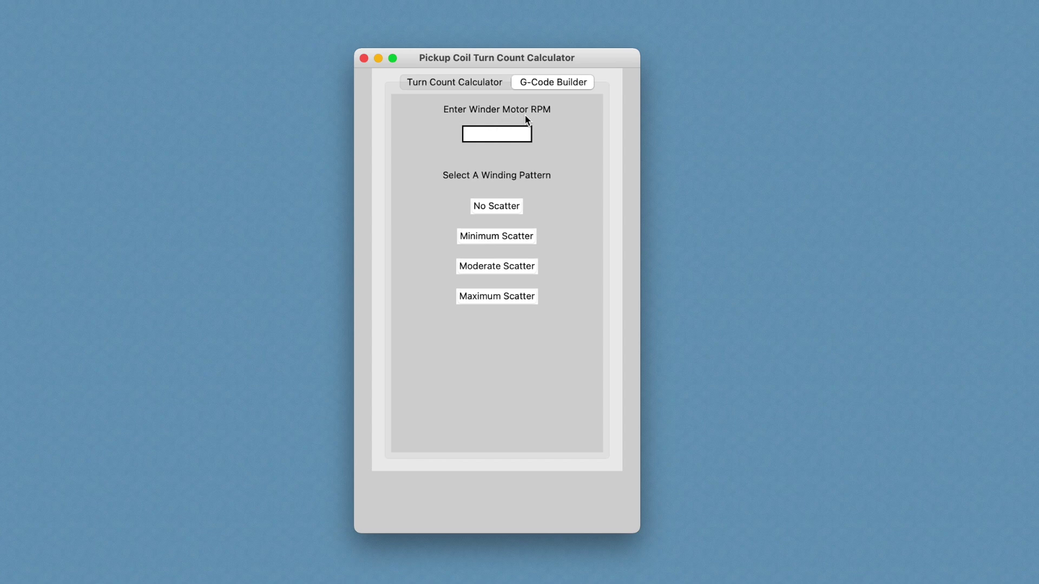
pyautogui.click(481, 81)
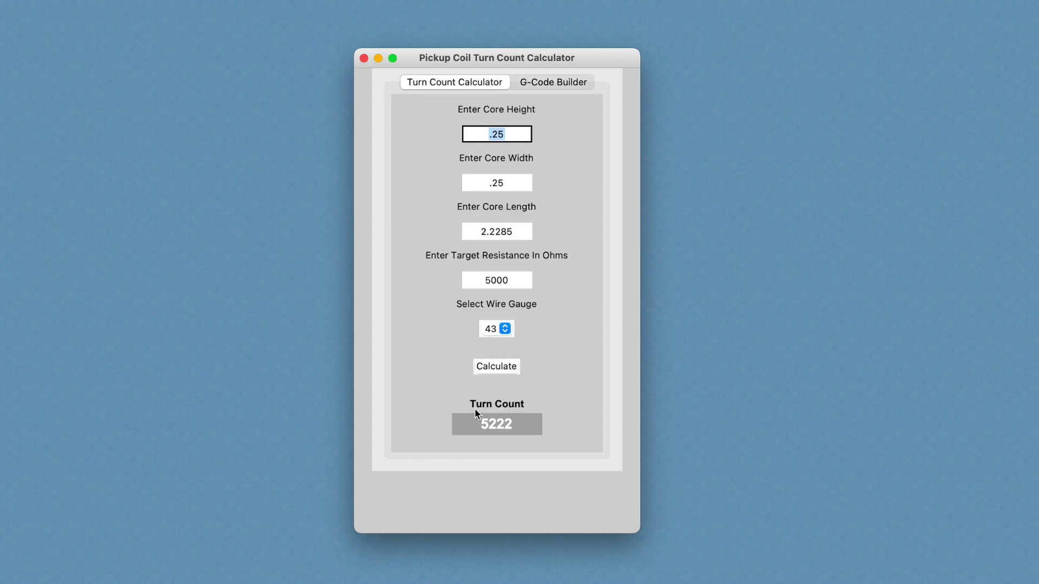
pyautogui.click(561, 83)
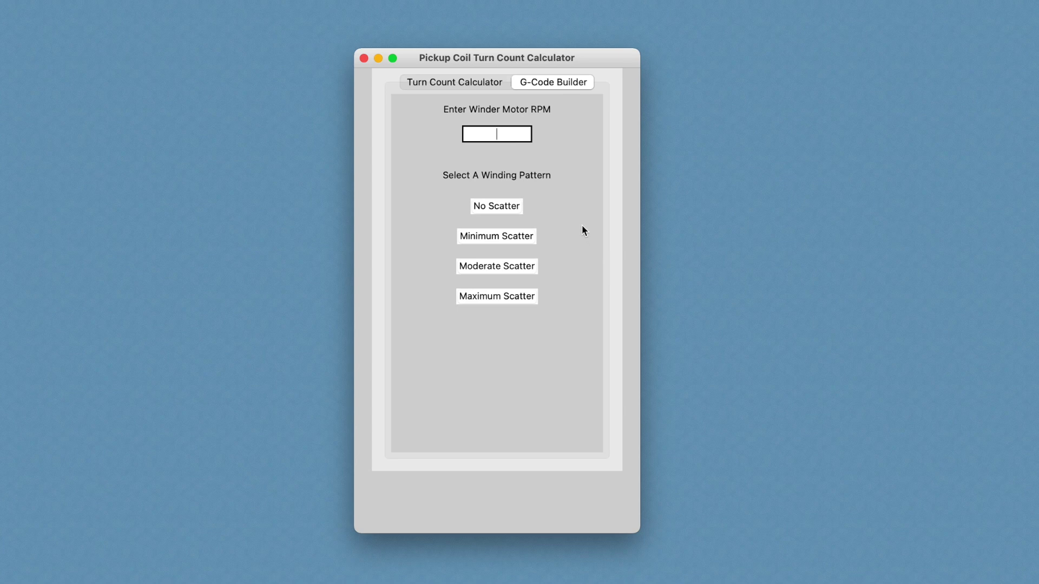
pyautogui.click(464, 84)
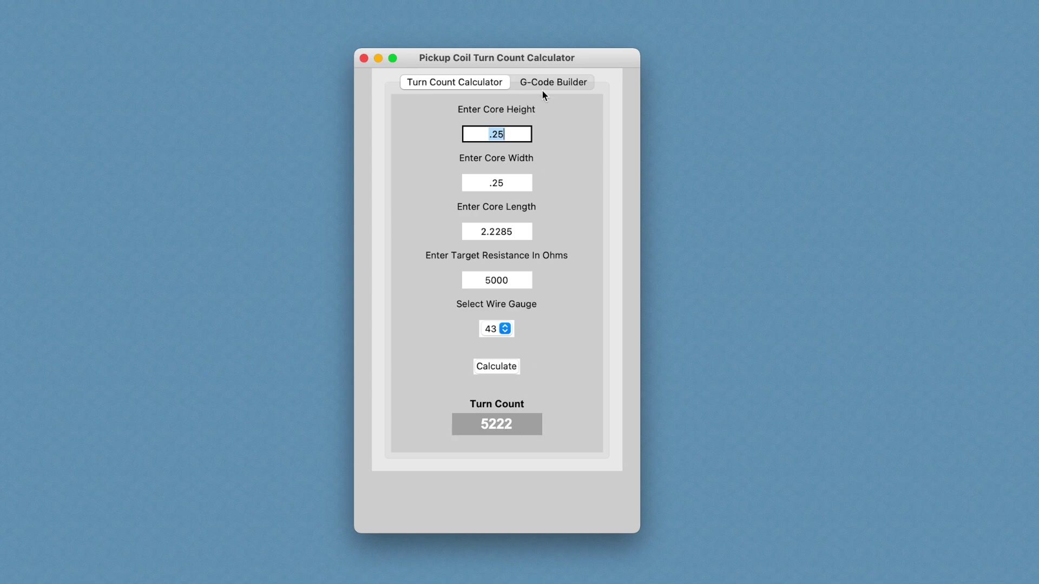
pyautogui.click(563, 87)
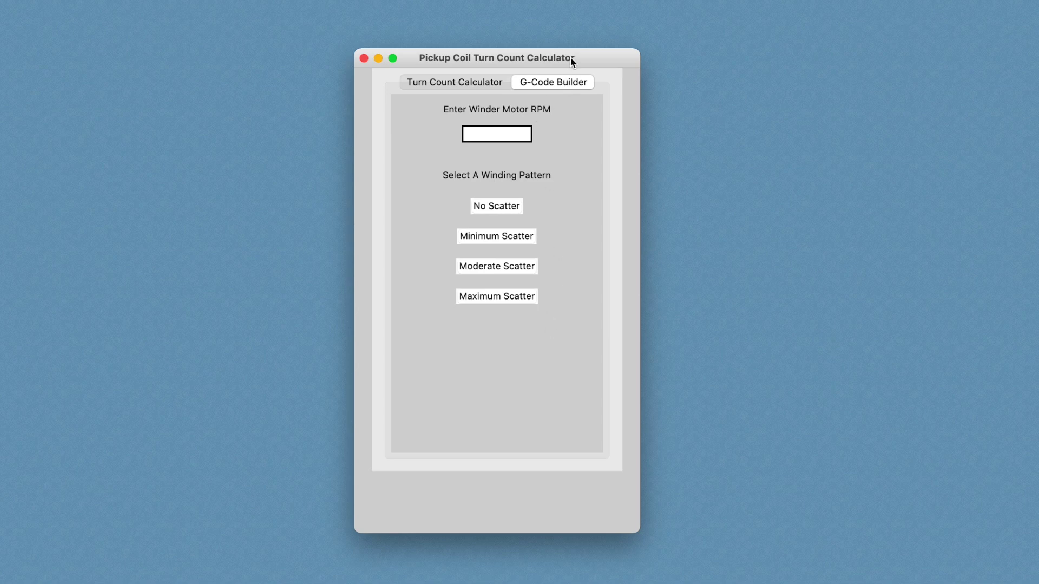
pyautogui.moveTo(574, 58); pyautogui.dragTo(567, 78)
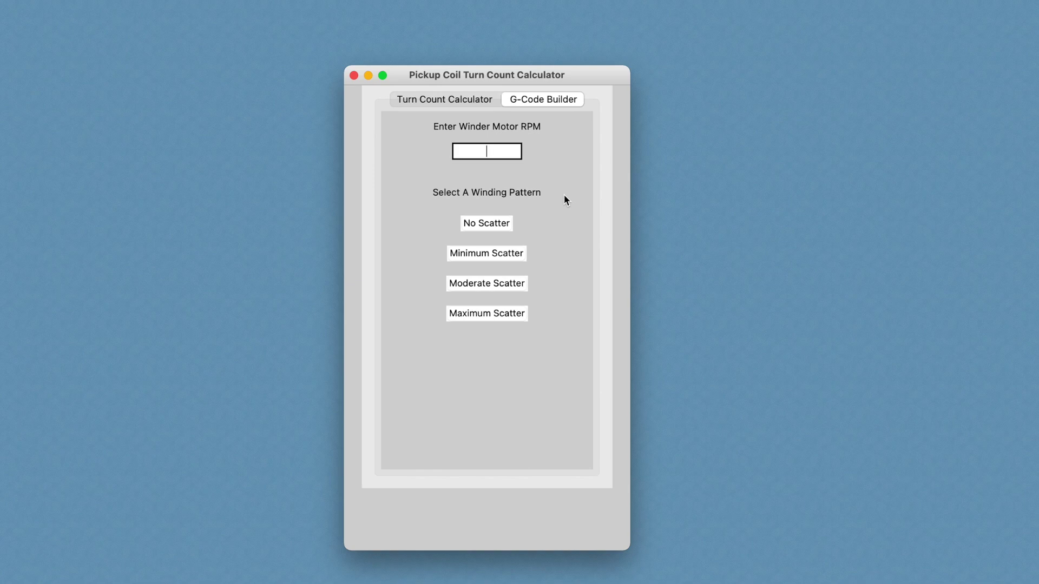
pyautogui.moveTo(591, 74)
pyautogui.mouseDown()
pyautogui.moveTo(530, 32)
pyautogui.moveTo(570, 49)
pyautogui.moveTo(582, 69)
pyautogui.moveTo(623, 79)
pyautogui.moveTo(606, 113)
pyautogui.moveTo(575, 67)
pyautogui.mouseUp()
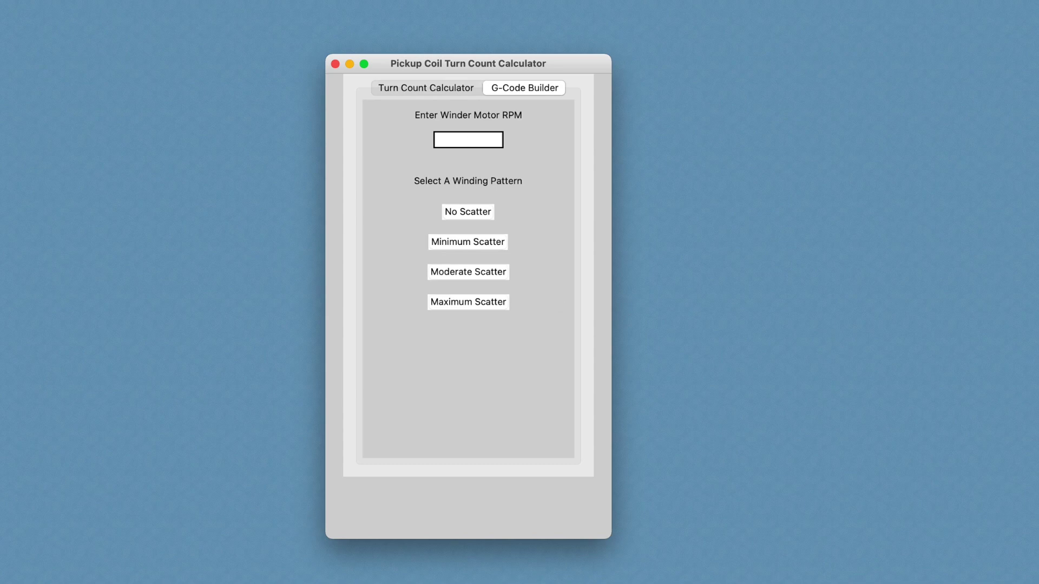
pyautogui.moveTo(573, 64); pyautogui.dragTo(603, 64)
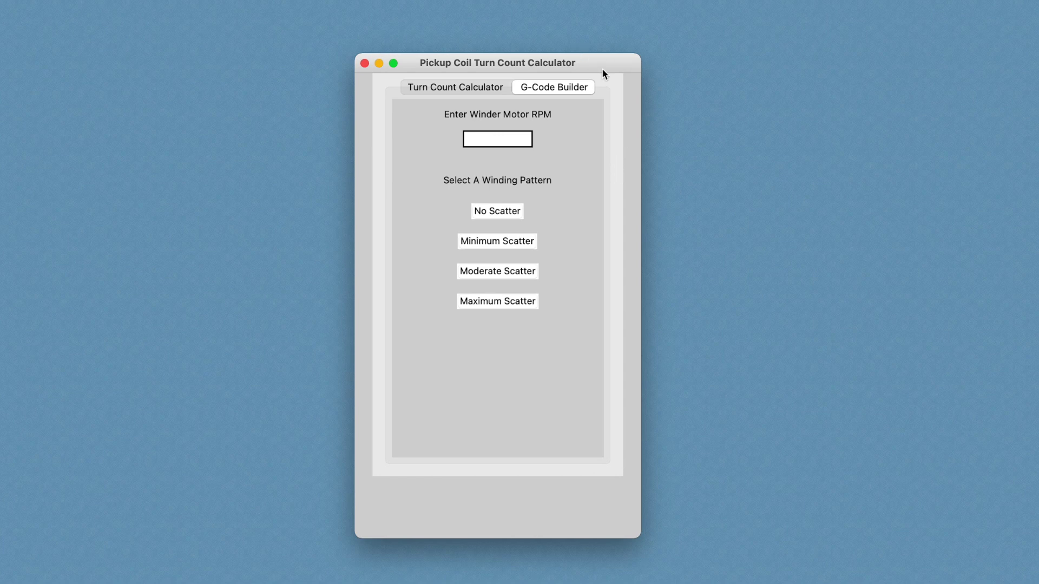
pyautogui.click(482, 85)
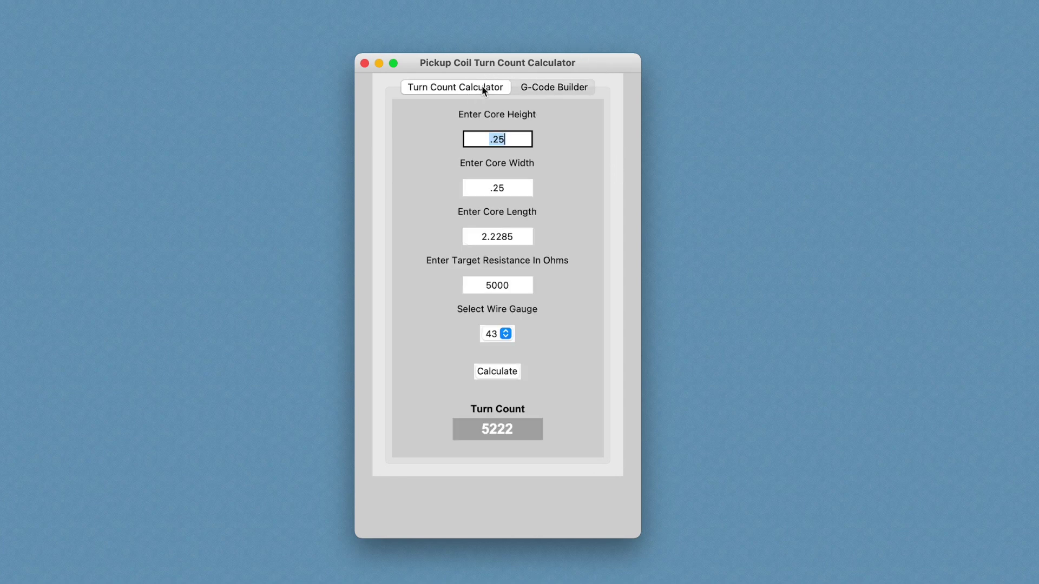
pyautogui.click(559, 86)
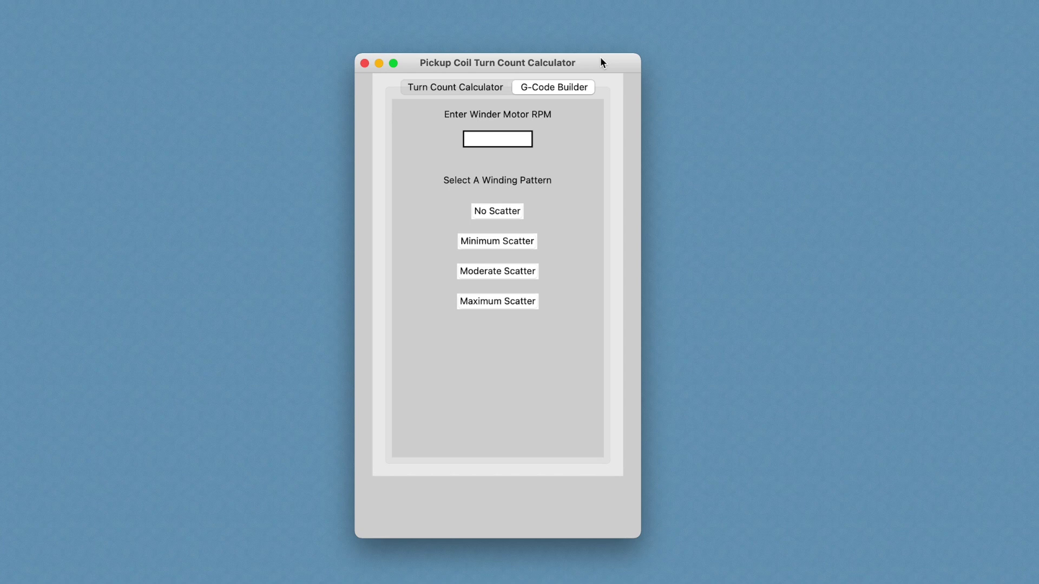
pyautogui.moveTo(591, 60)
pyautogui.mouseDown()
pyautogui.moveTo(598, 72)
pyautogui.moveTo(600, 51)
pyautogui.mouseUp()
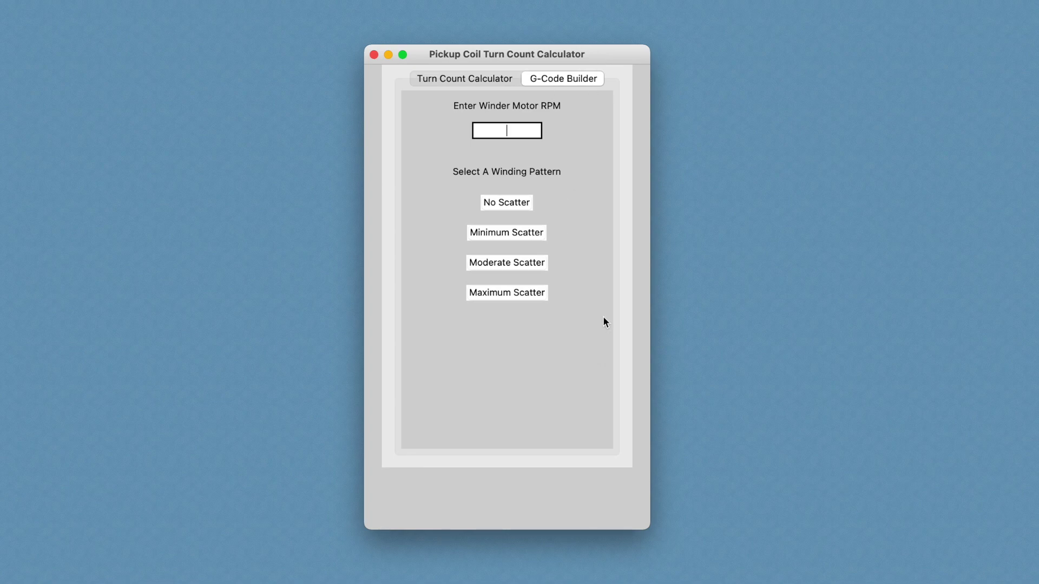